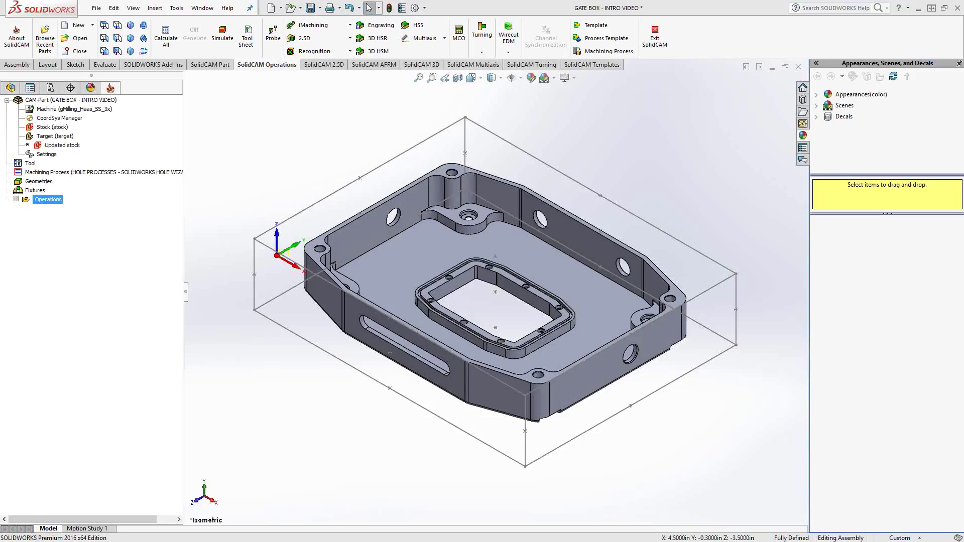
Save the part and add a 3D Milling operation, 3DM_target, keeping the target as geometry.
key(ctrl+s)
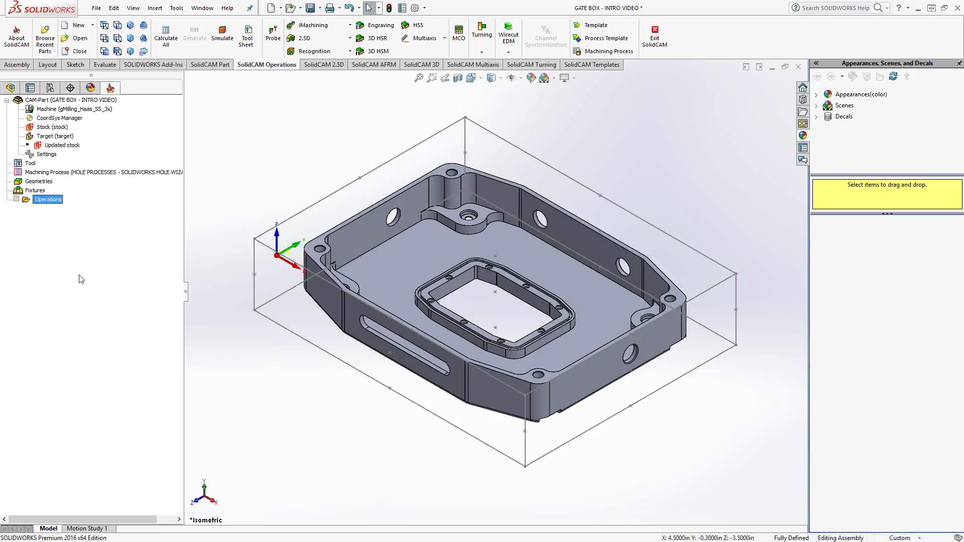
right_click(46, 200)
mouse_move(120, 220)
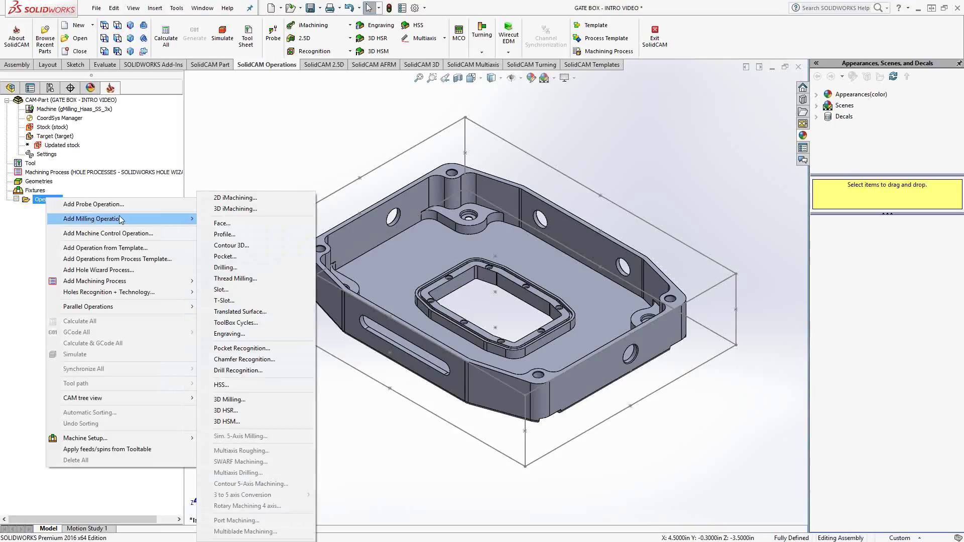
click(242, 403)
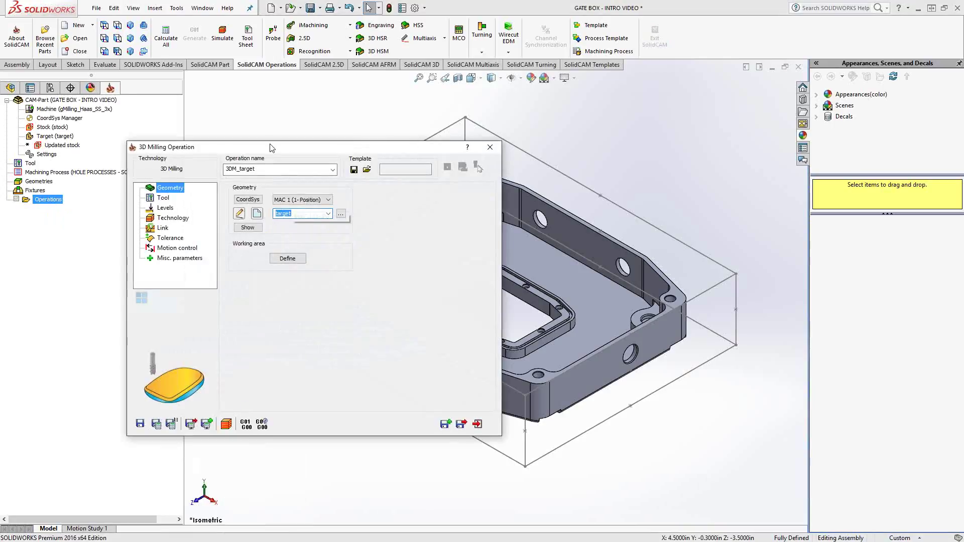
drag(272, 148, 295, 165)
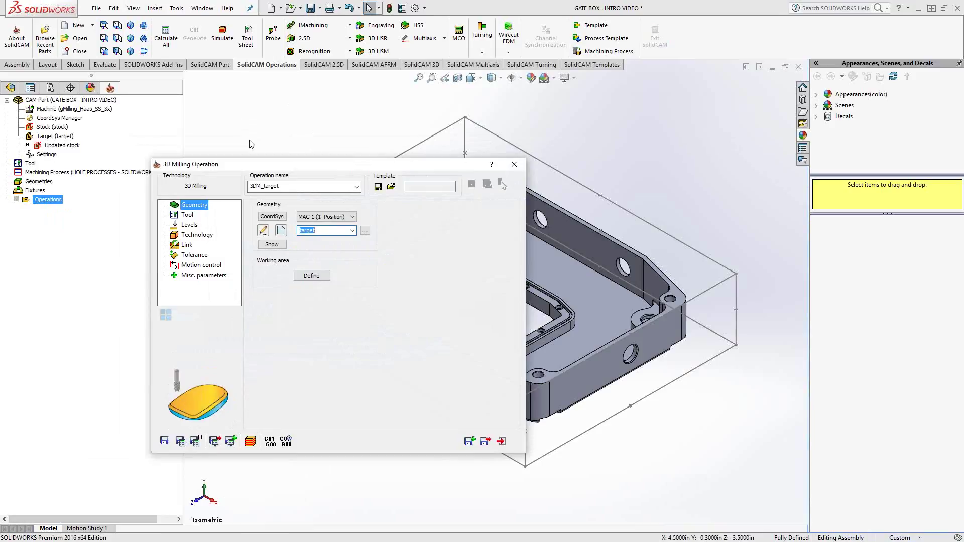
Assign tool 1, the 0.5-inch end mill, to the operation.
click(189, 216)
click(310, 346)
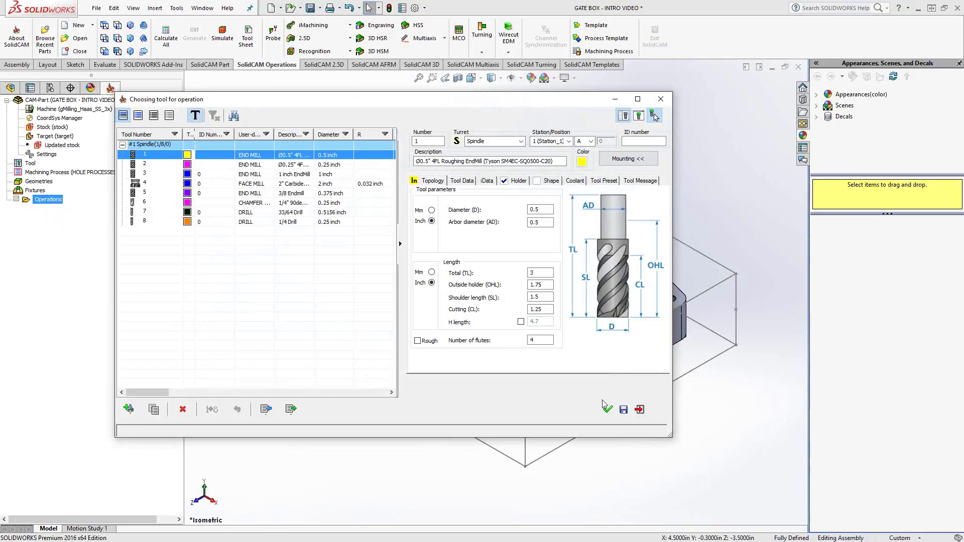
click(608, 409)
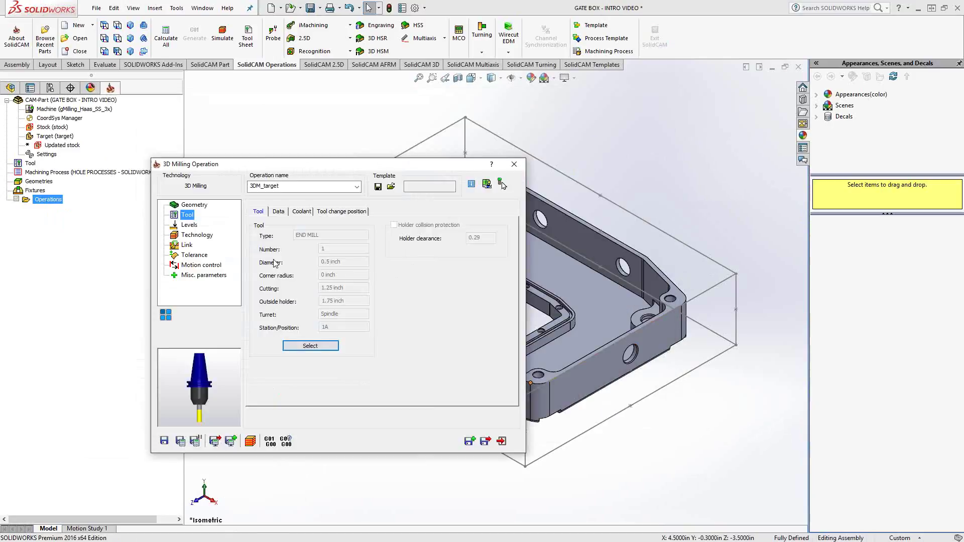
click(278, 212)
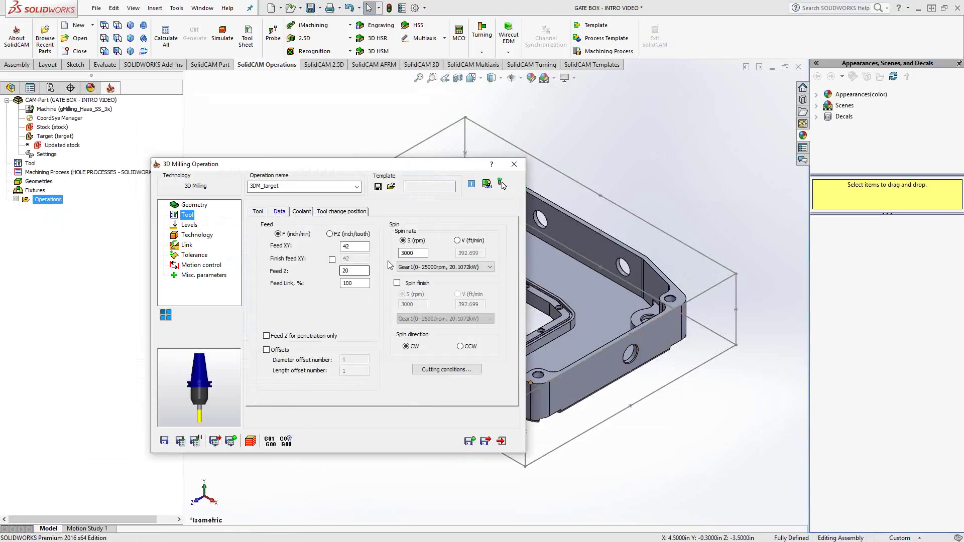
click(259, 213)
Set the milling levels from the box corners: upper 0.475, lower -1.575.
click(190, 226)
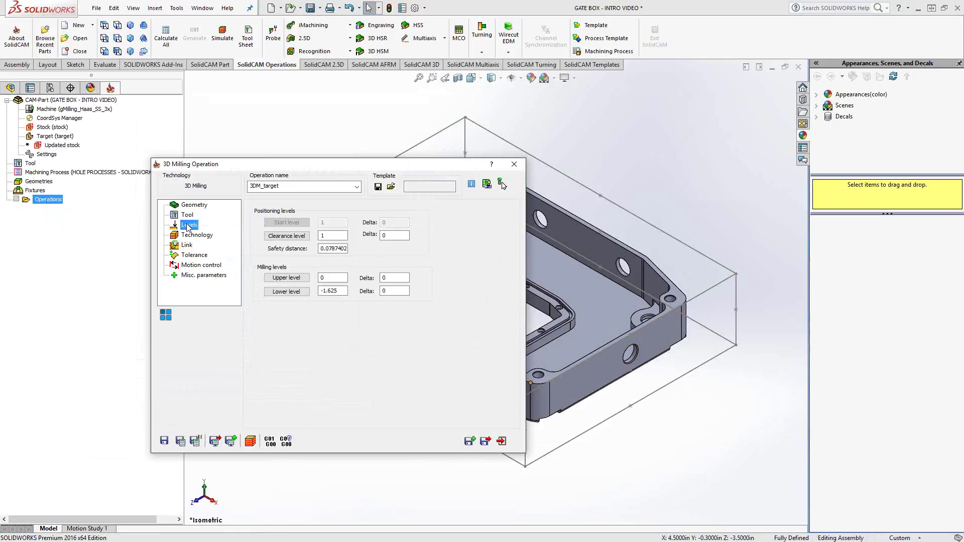
click(285, 278)
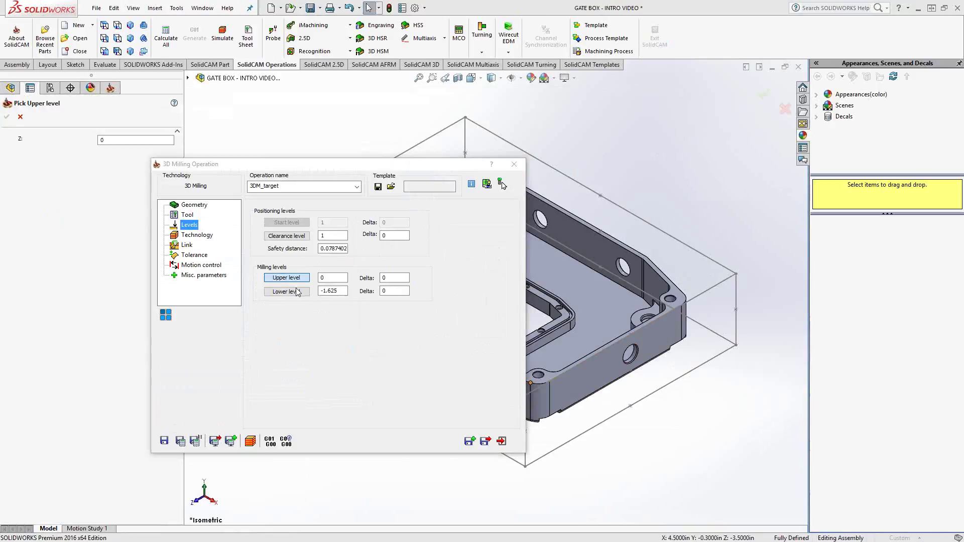
click(740, 274)
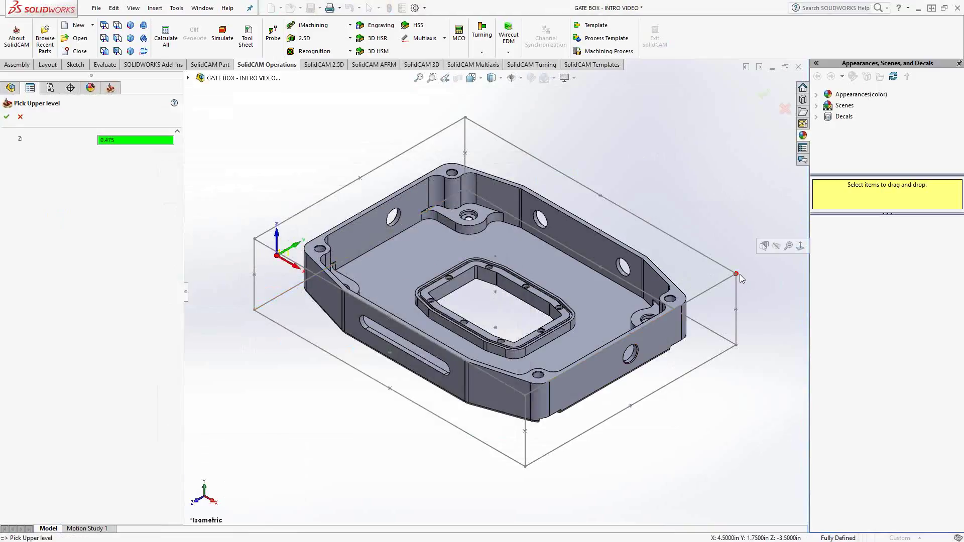
click(6, 118)
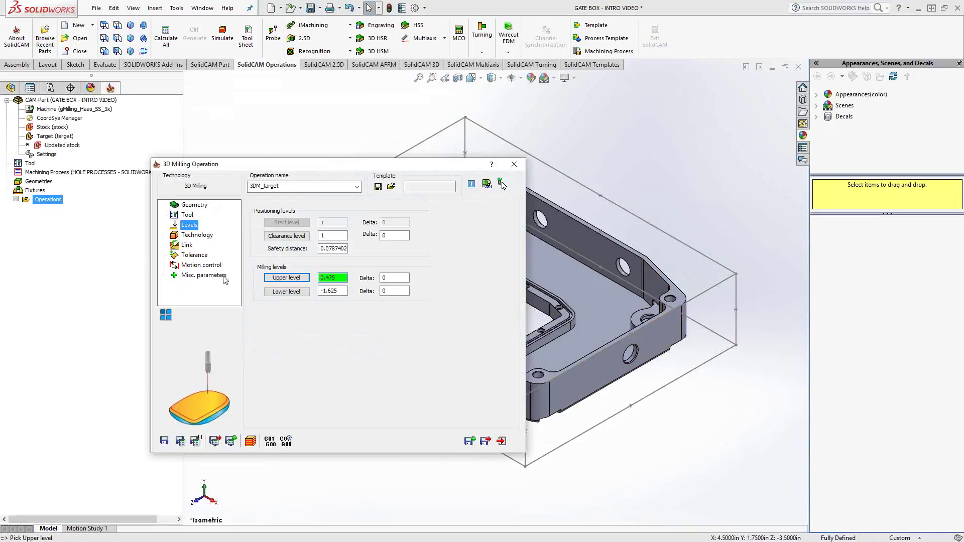
click(287, 292)
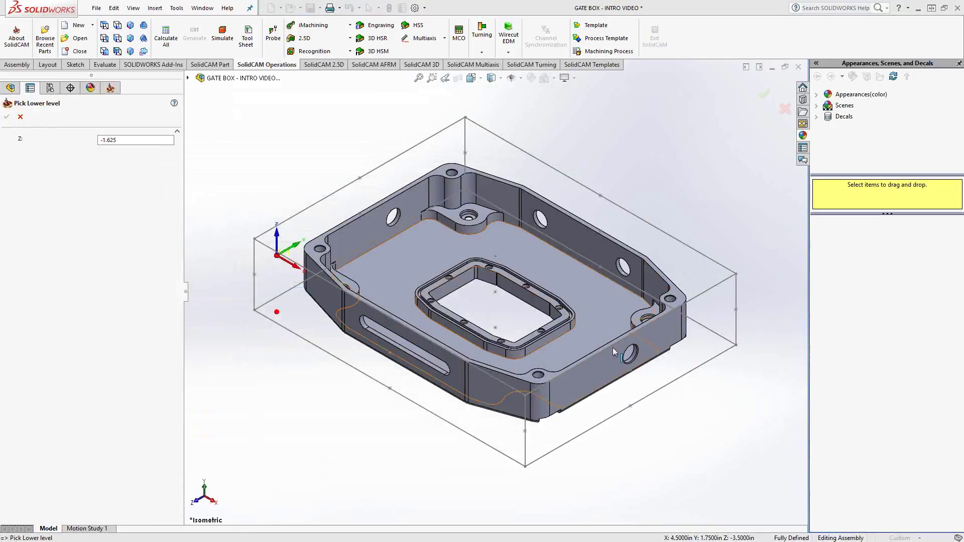
click(743, 371)
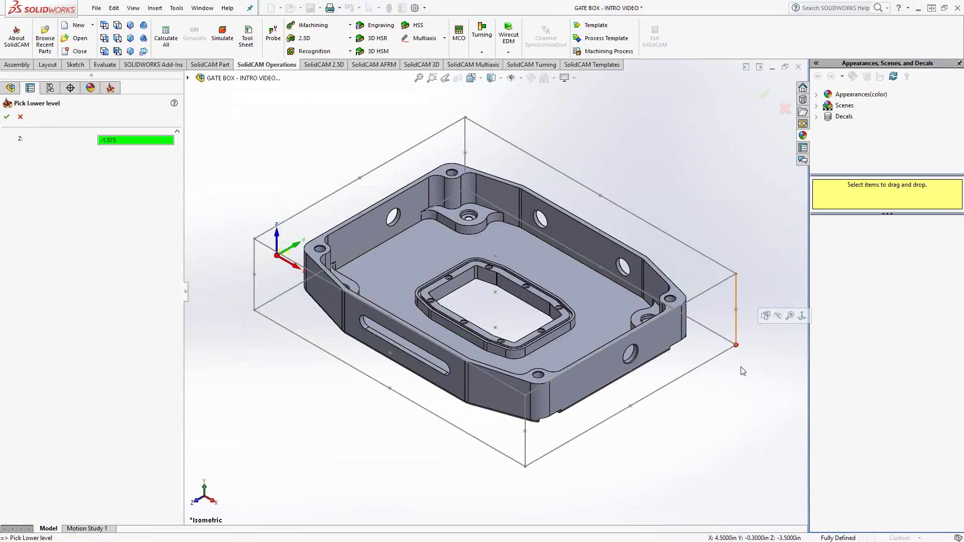
click(6, 117)
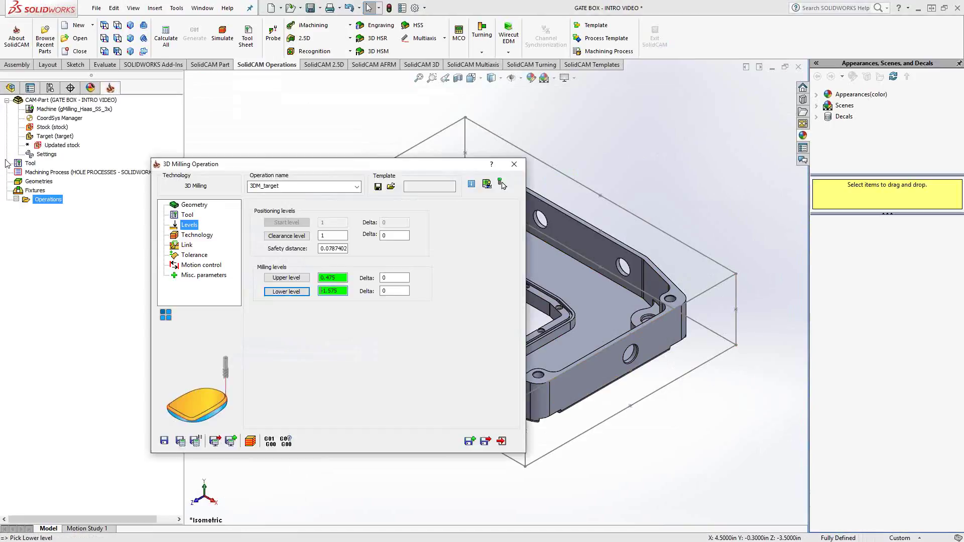
click(191, 236)
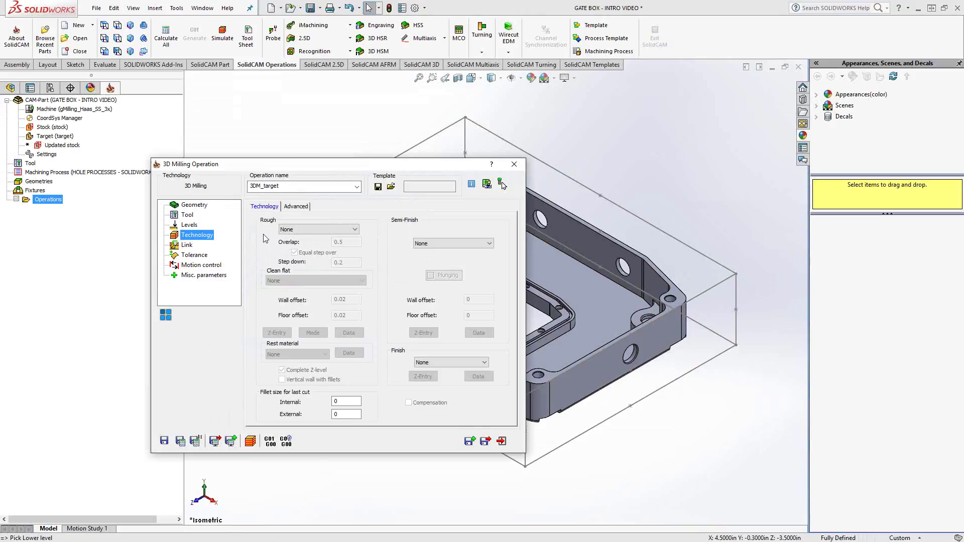
Set roughing to Contour with 0.5 overlap, 0.2 step down, and Clean flat after Roughing.
click(353, 230)
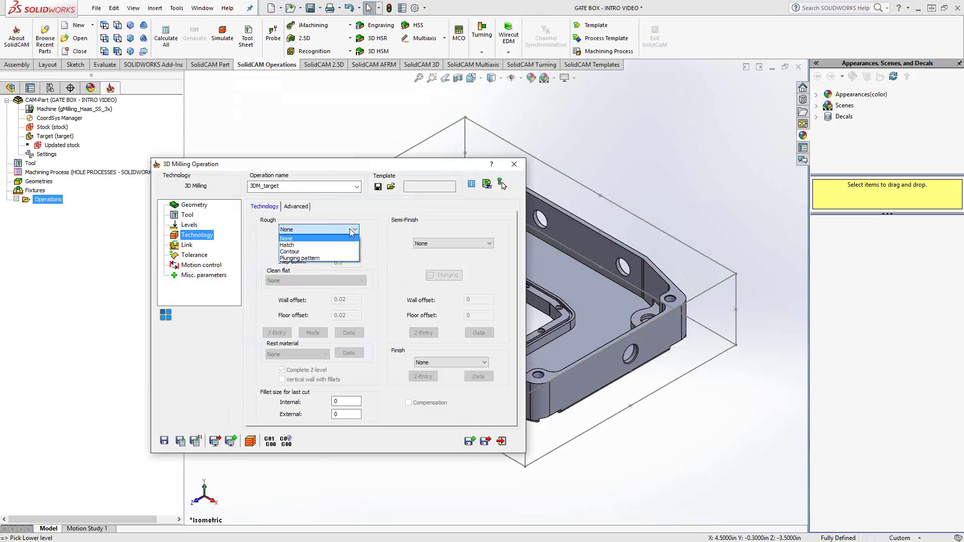
click(293, 252)
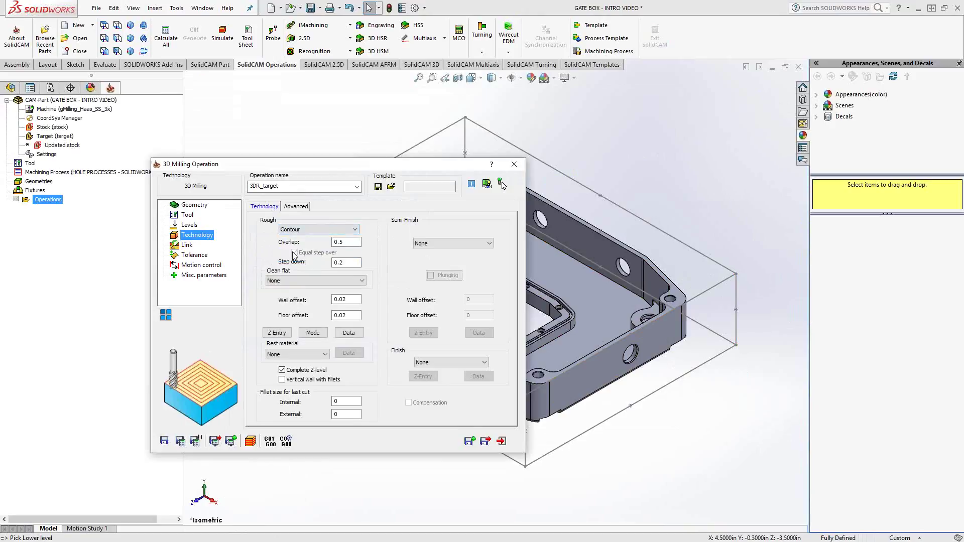
double_click(347, 243)
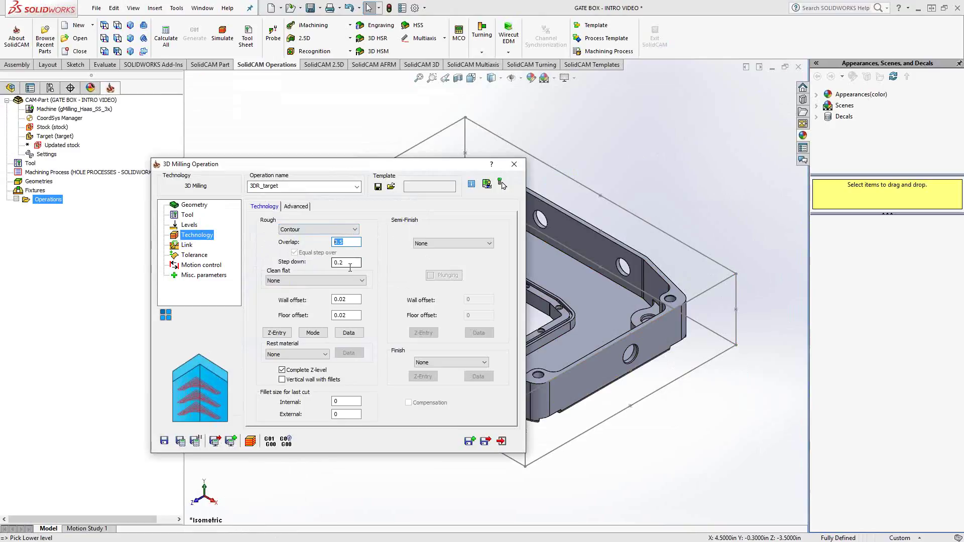
double_click(350, 266)
click(361, 283)
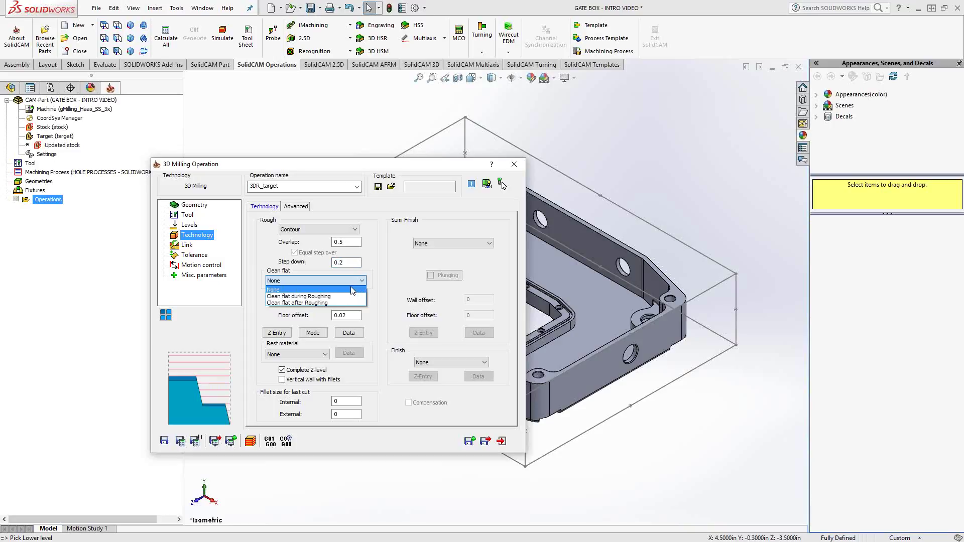
click(321, 302)
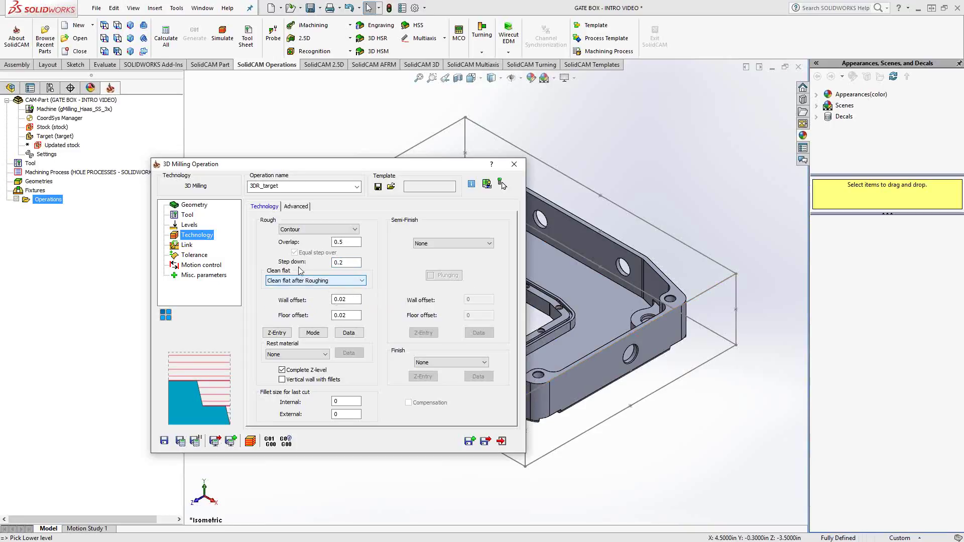
double_click(334, 316)
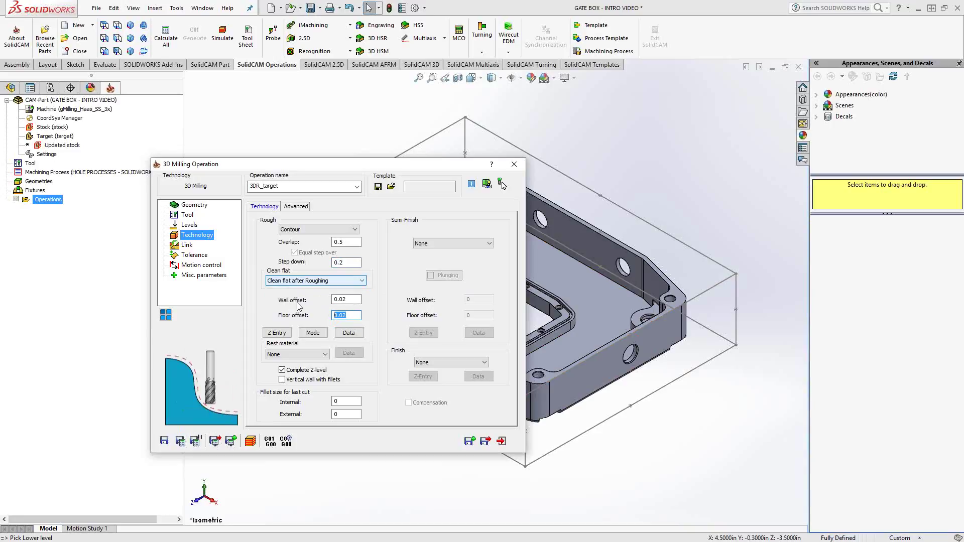
Use a Helical Z-entry with a 0.2 radius for the roughing.
click(276, 333)
click(341, 207)
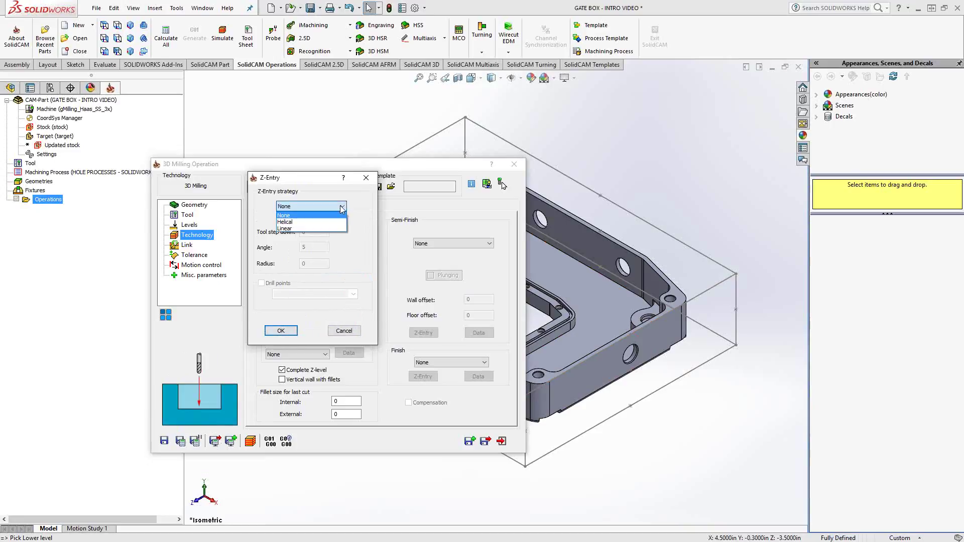
click(299, 222)
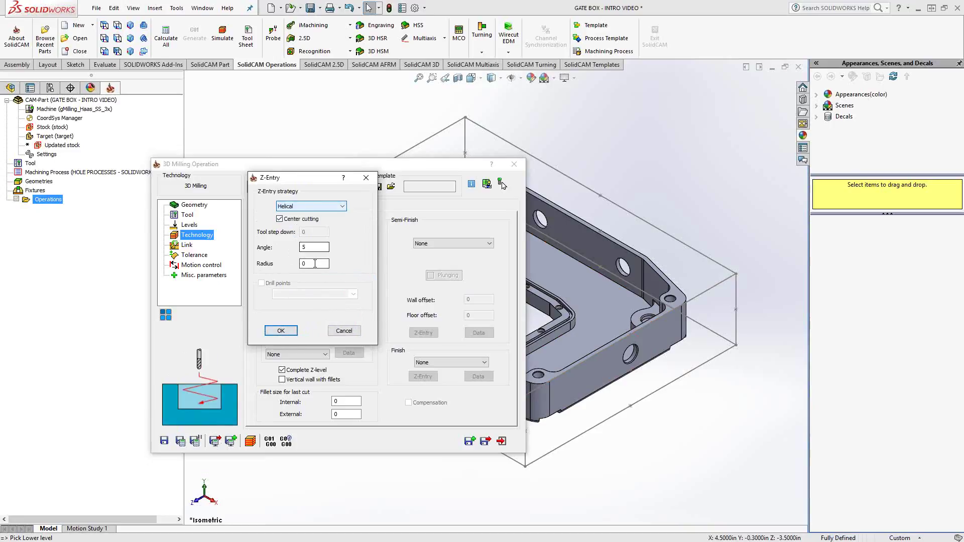
double_click(320, 263)
text(.2)
click(270, 332)
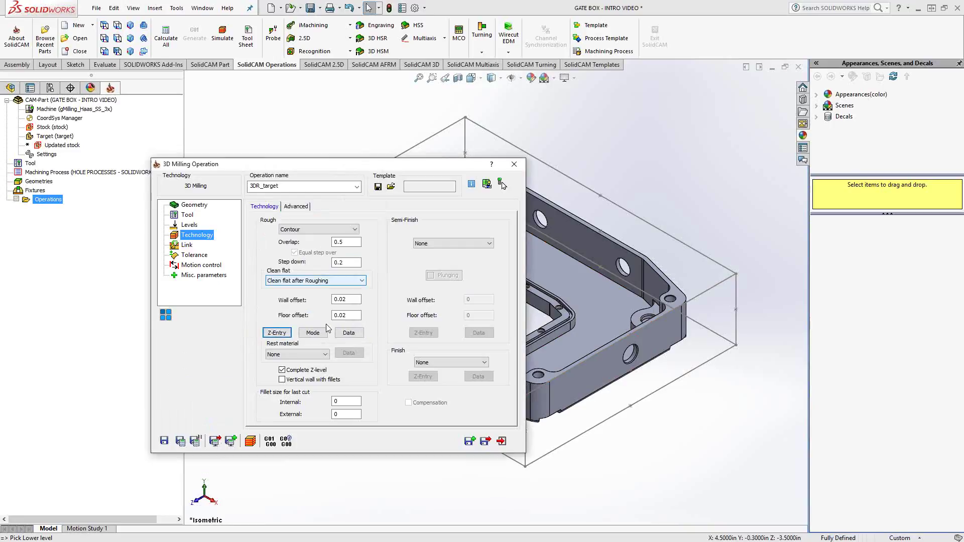
Keep Pocket mode for open pockets with Approach from outside left unchecked.
click(314, 335)
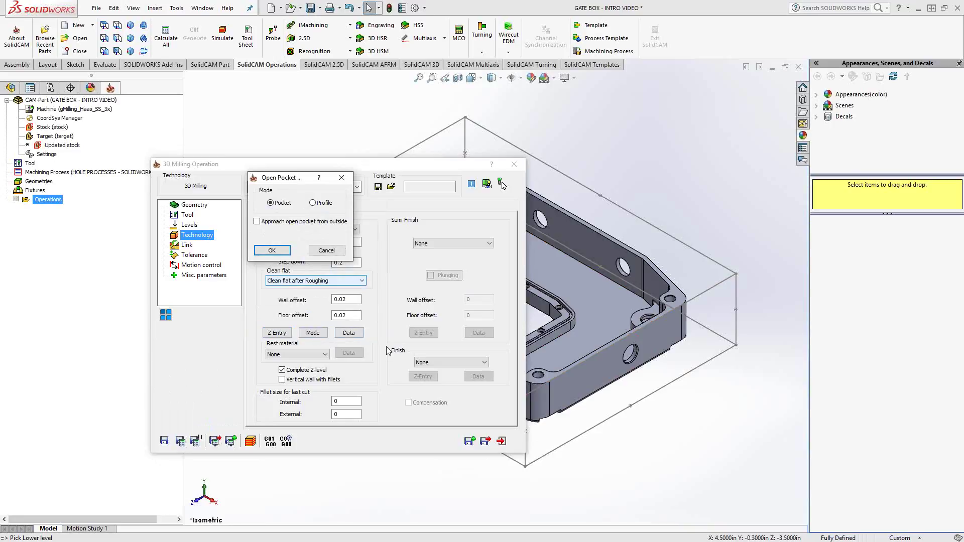
drag(293, 178, 338, 242)
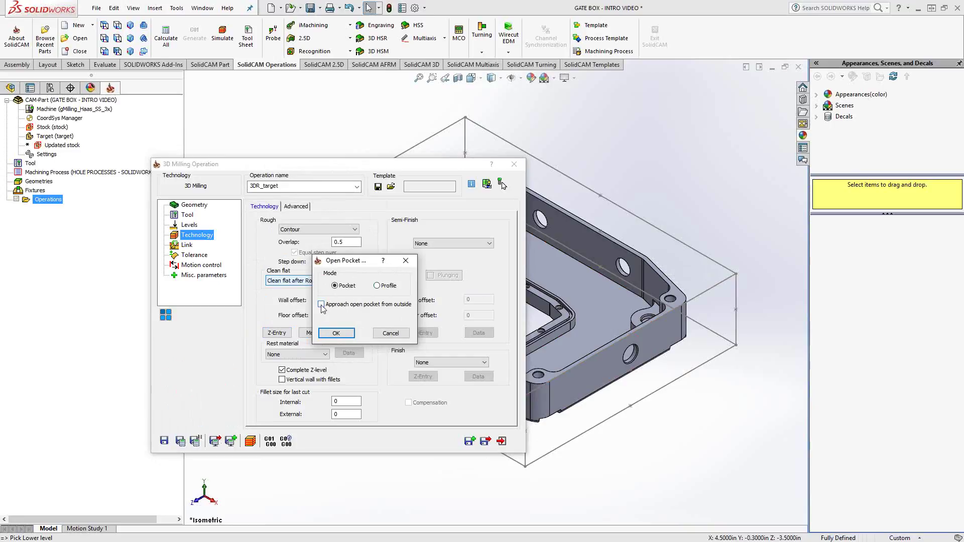
click(334, 333)
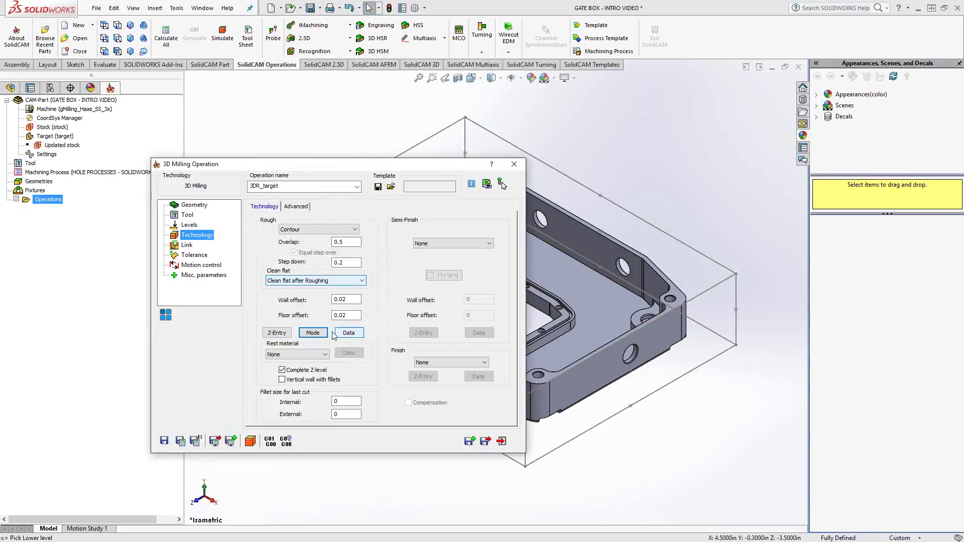
Start contour passes from Outside and, after trying Loop and Sharp, keep Fillet corners.
click(313, 333)
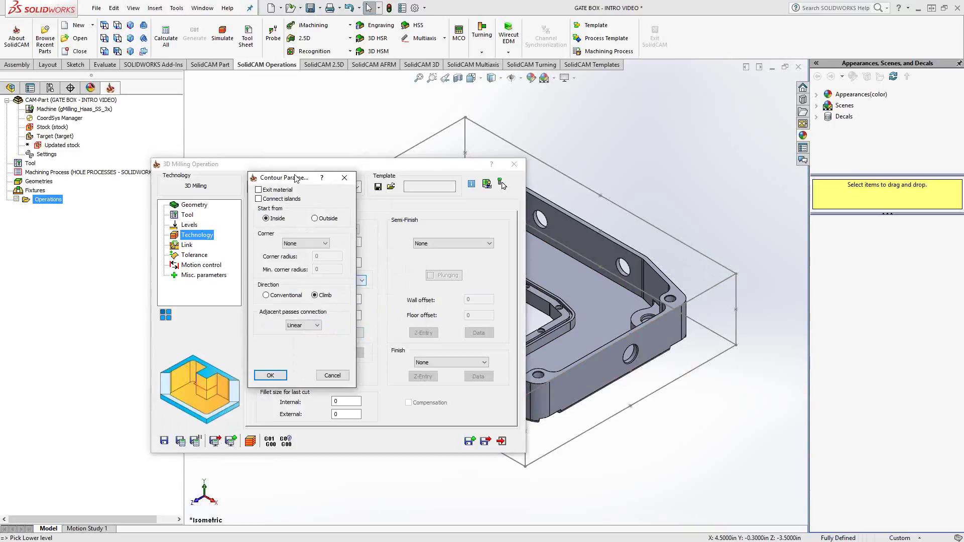
drag(295, 178, 436, 185)
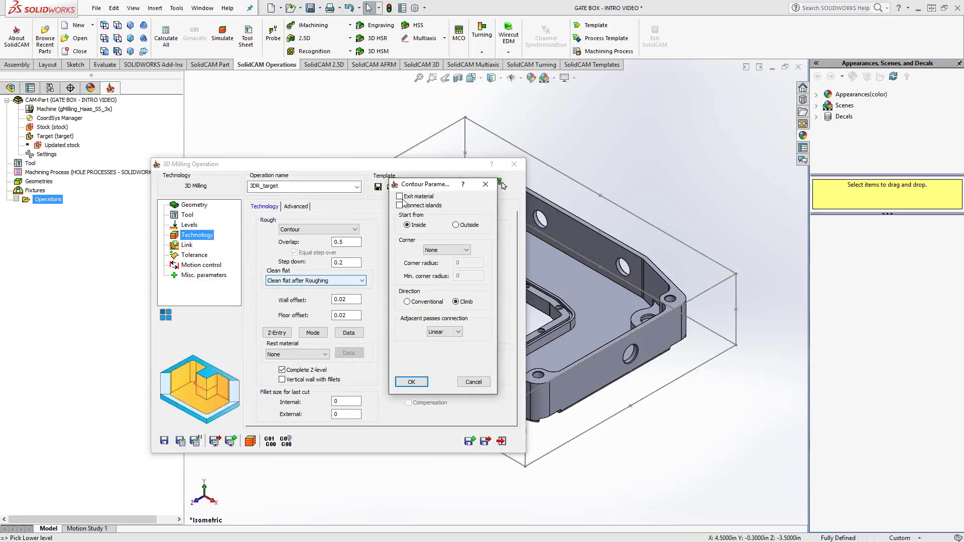
click(456, 225)
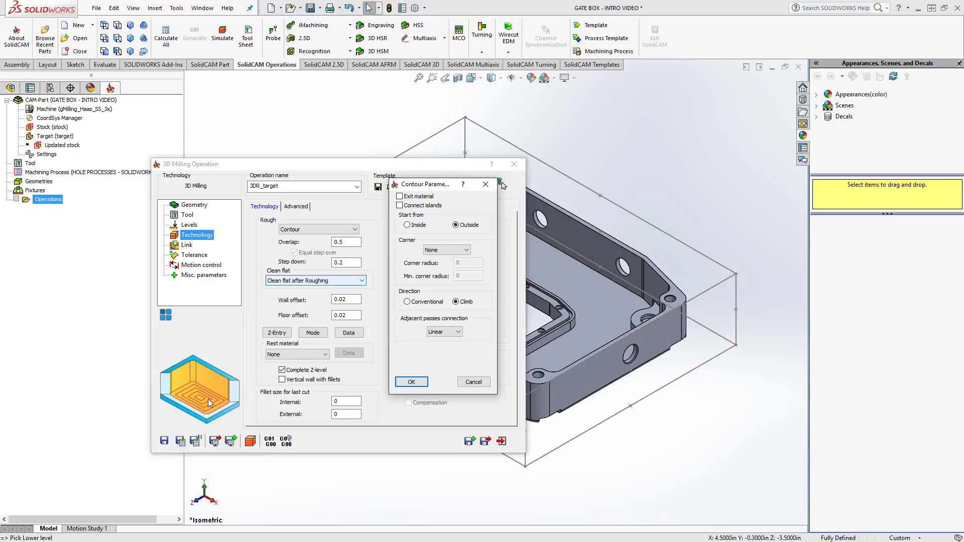
click(461, 251)
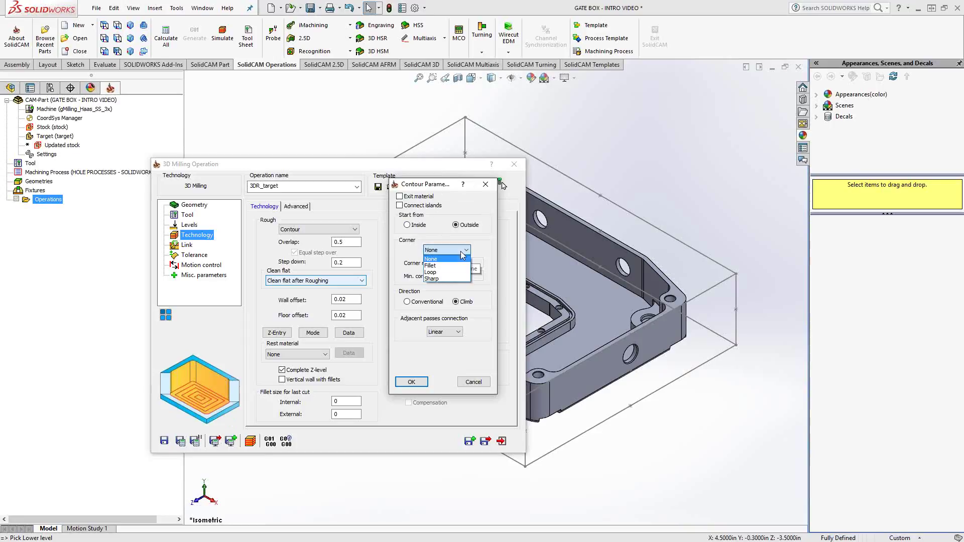
click(435, 266)
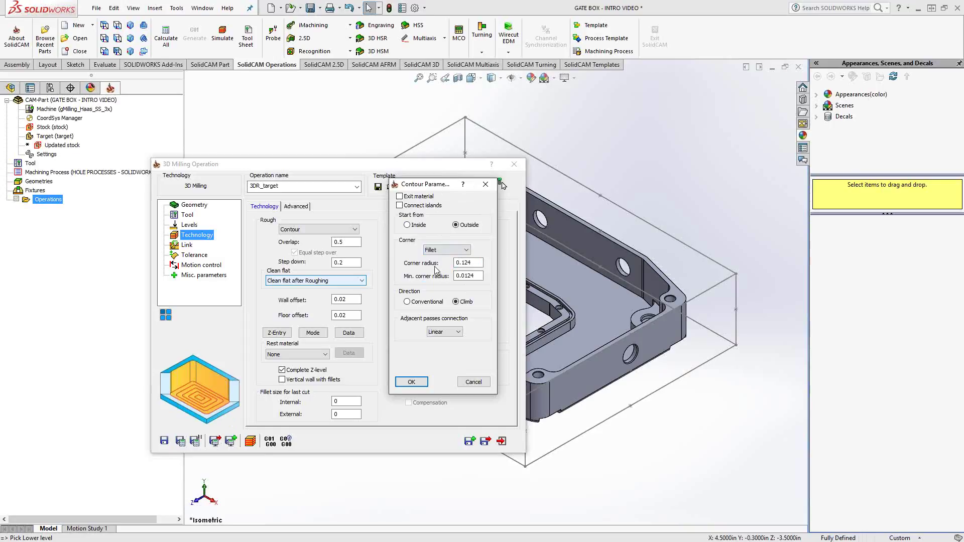
click(463, 251)
click(437, 272)
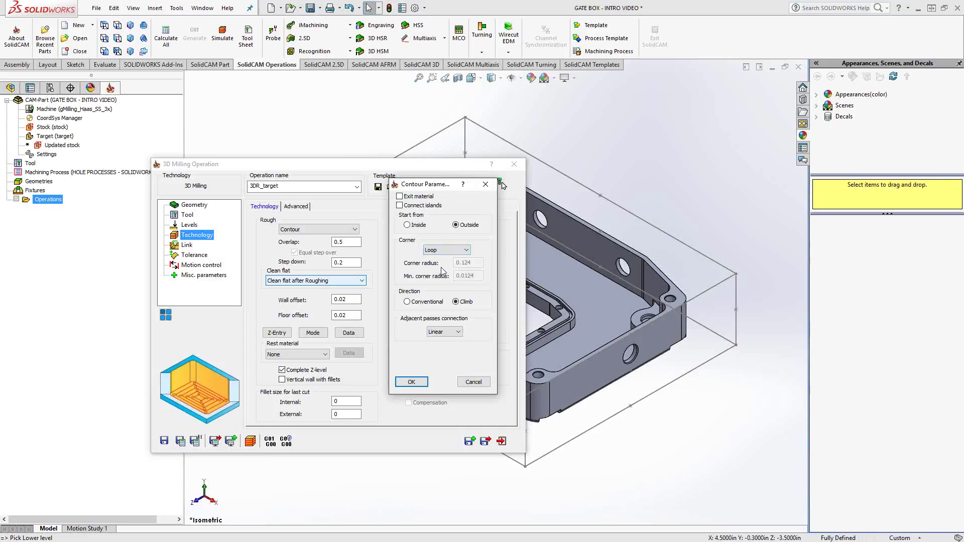
click(460, 251)
click(439, 279)
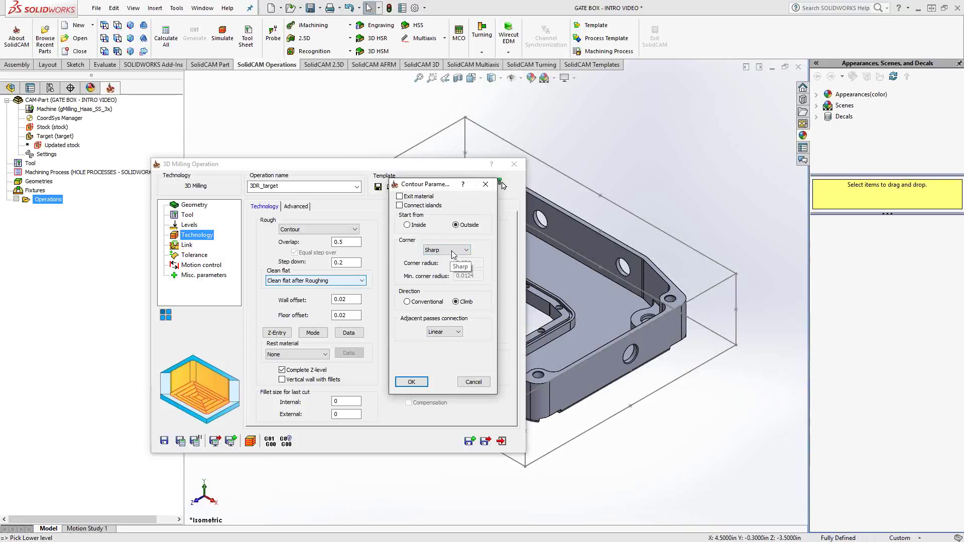
click(461, 250)
click(444, 267)
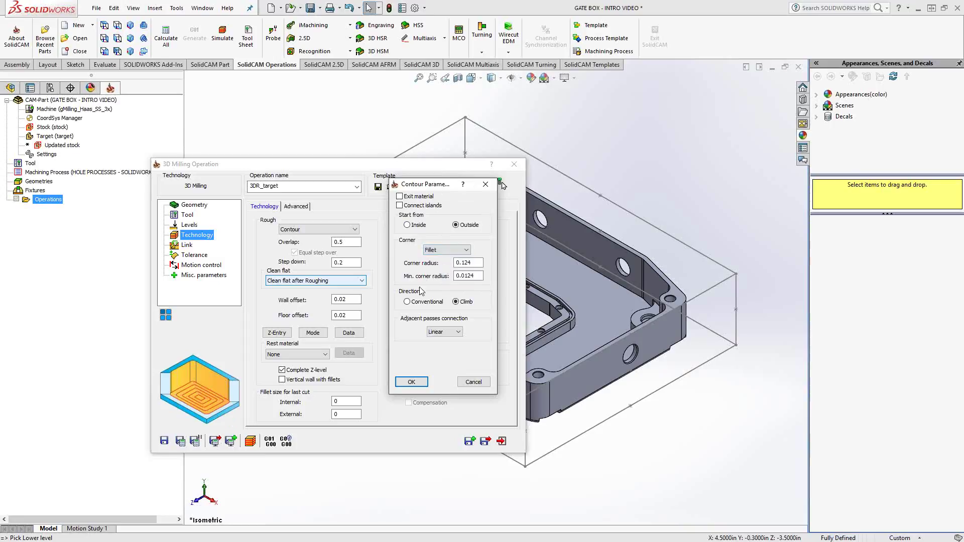
Confirm contour parameters, keep Semi-Finish and Finish at None, and Save & Calculate 3DR_target.
click(411, 382)
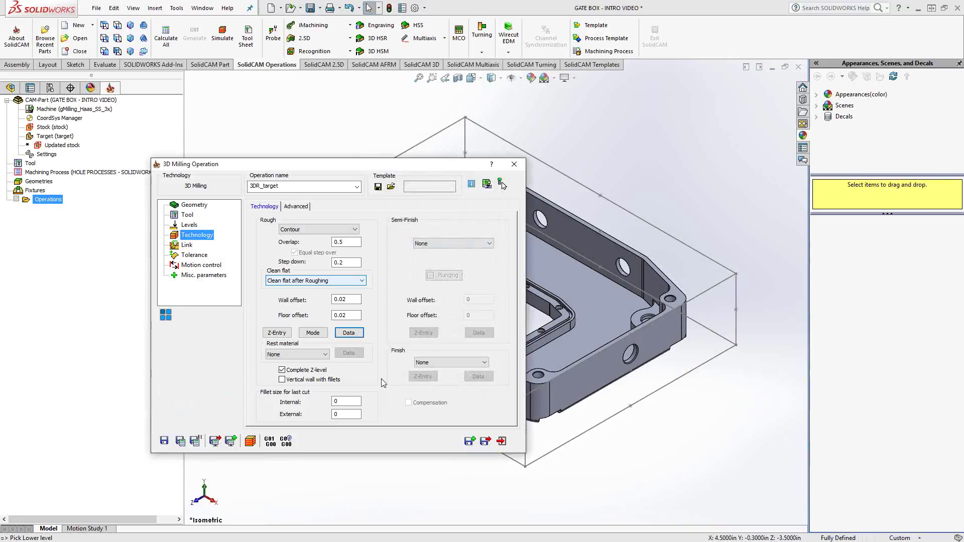
click(489, 244)
click(489, 245)
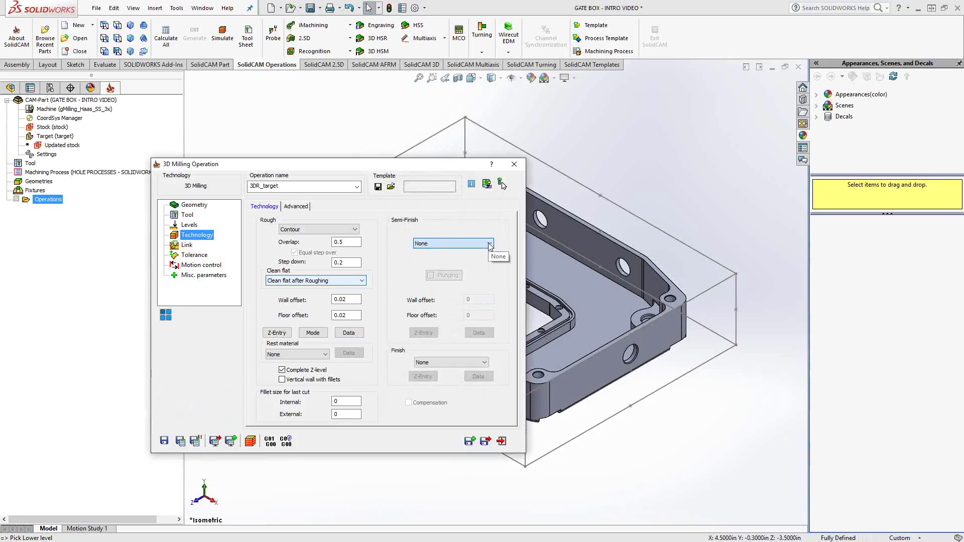
click(483, 363)
click(481, 362)
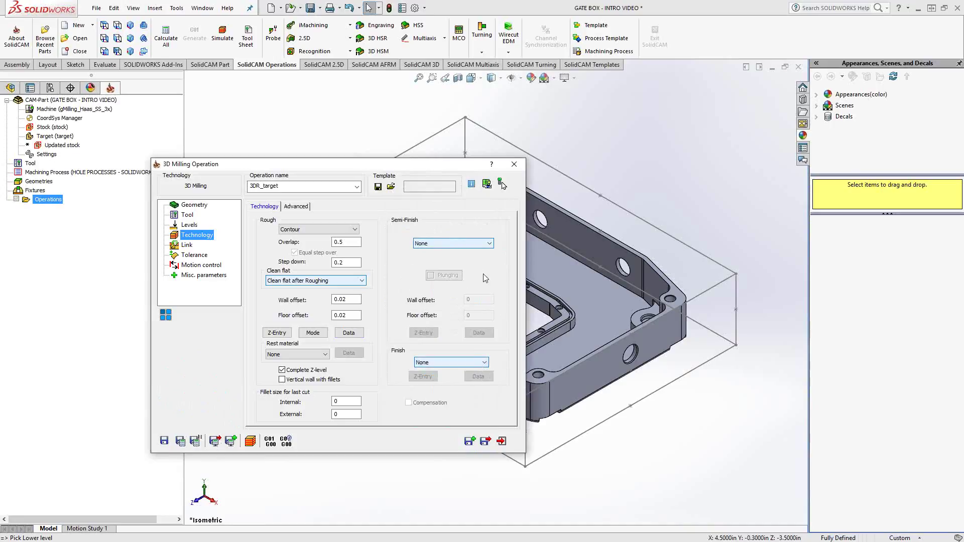
click(185, 248)
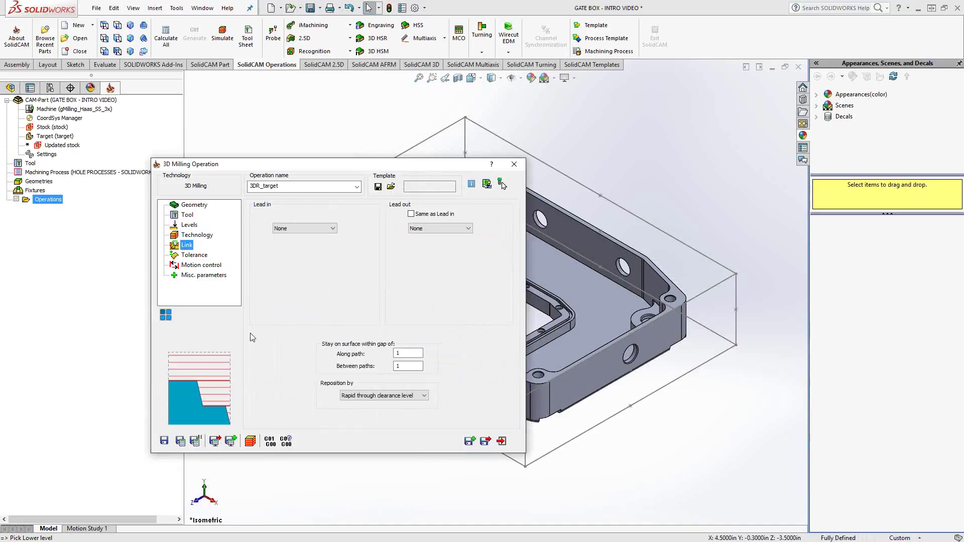
click(180, 442)
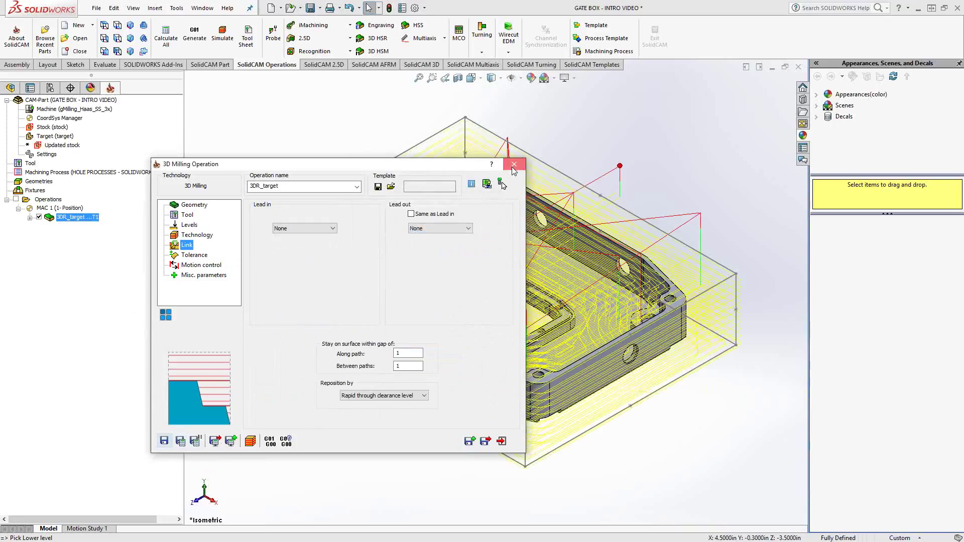
Close the operation and play a SolidVerify simulation of the 3DR_target roughing.
click(511, 169)
middle_drag(496, 317, 439, 247)
key(ctrl+7)
right_click(70, 221)
click(90, 228)
click(276, 208)
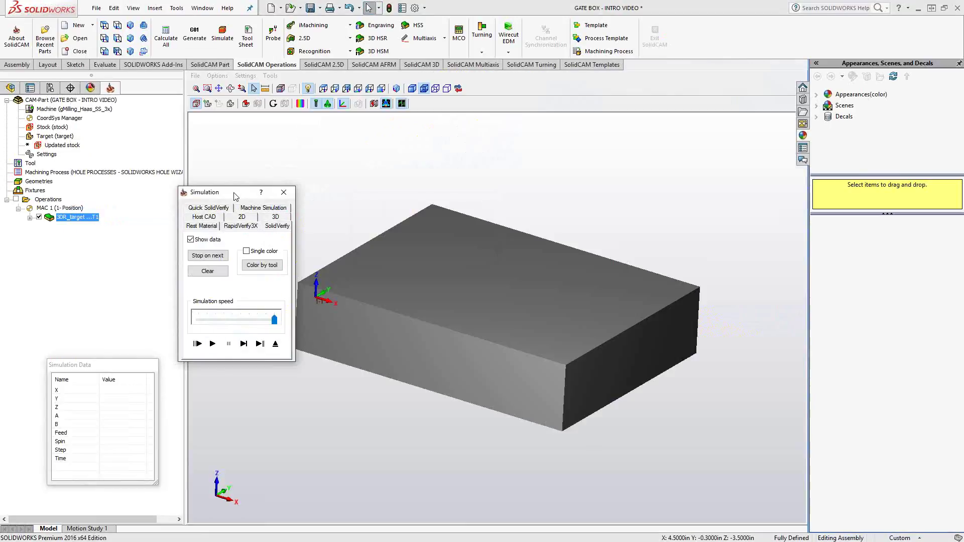
drag(237, 192, 156, 162)
click(133, 314)
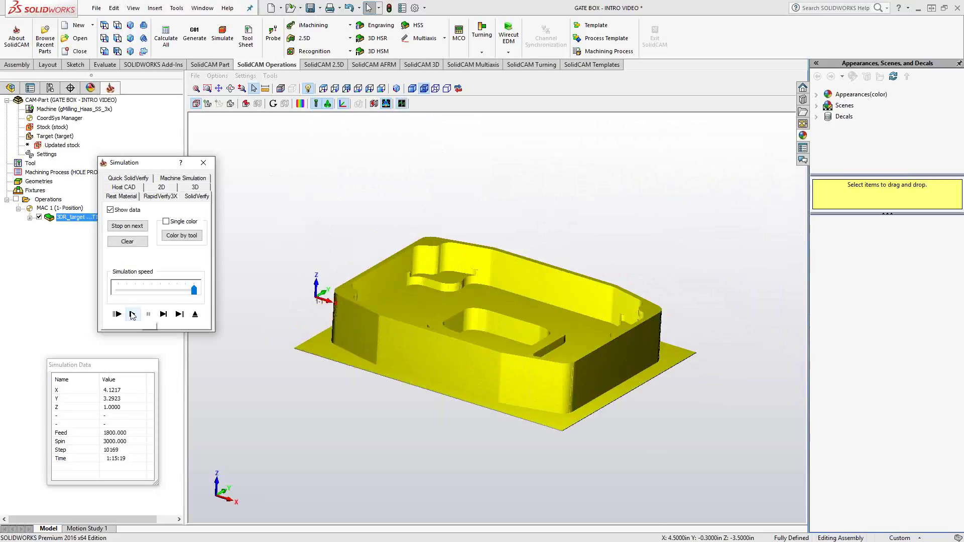
middle_drag(455, 282, 447, 301)
Exit the simulation, hide the 3DR_target toolpath, and copy it as 3DR_target_1.
click(195, 314)
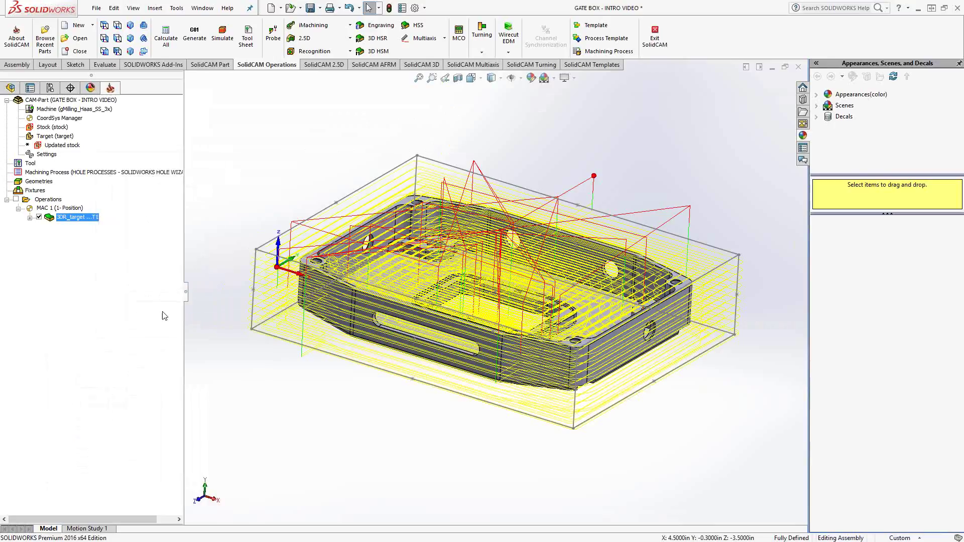
click(39, 218)
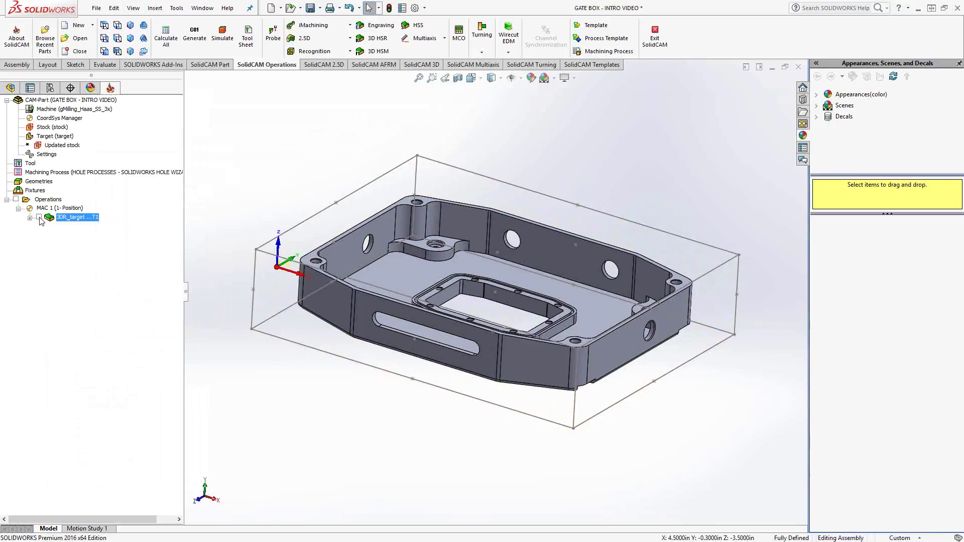
double_click(63, 218)
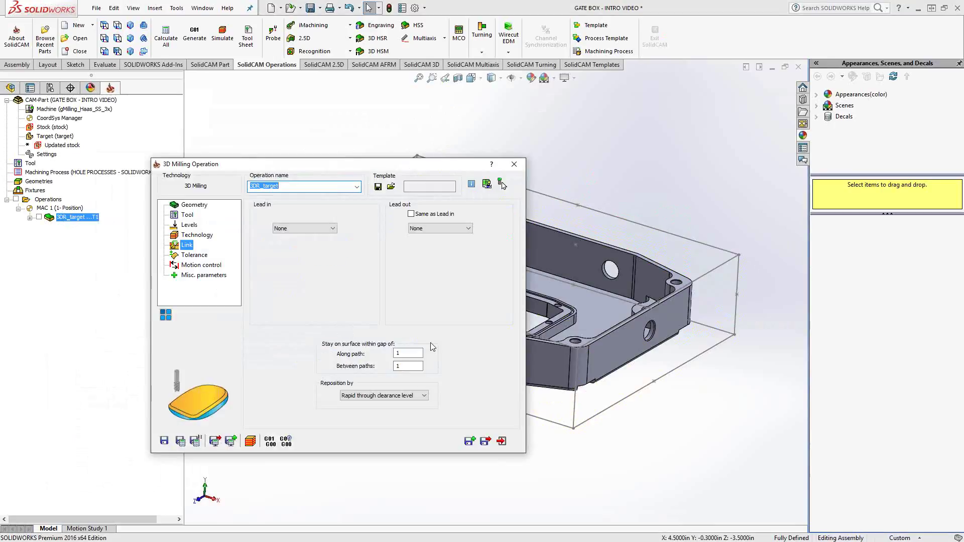
click(470, 441)
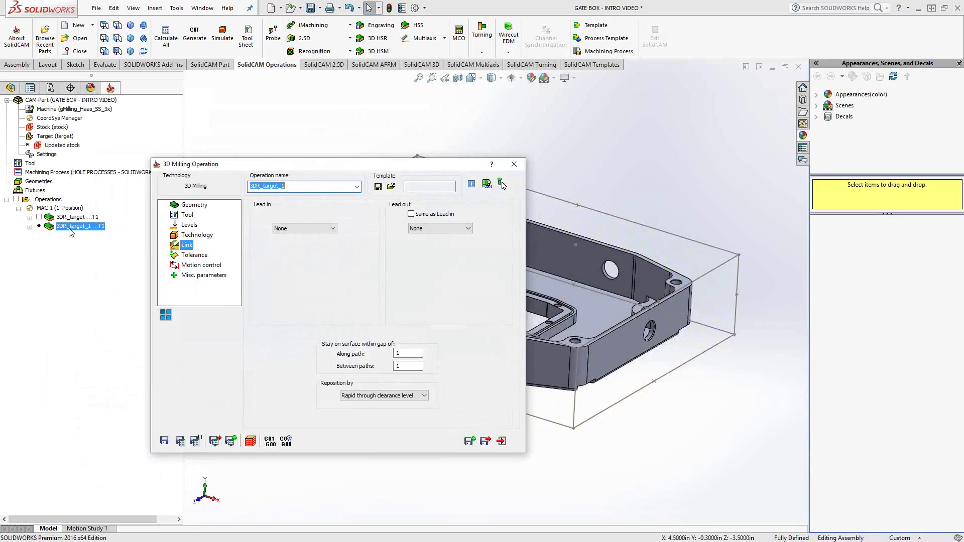
Switch the copied operation to tool 2, the 0.25-inch end mill.
click(188, 215)
click(310, 346)
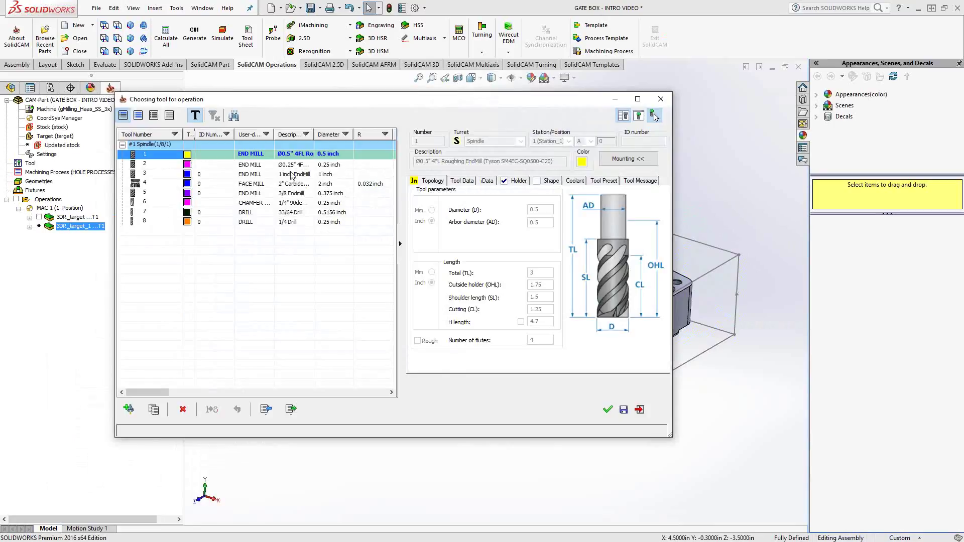
click(215, 166)
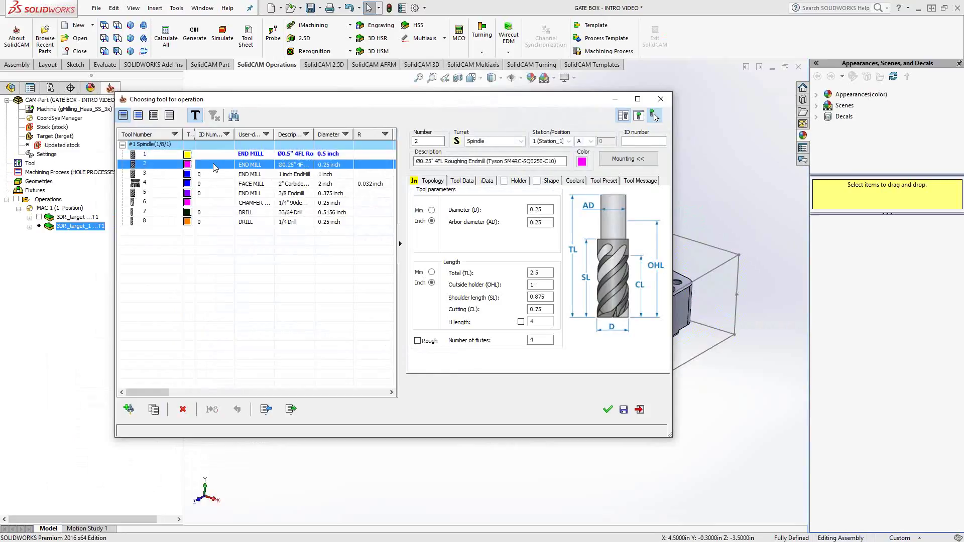
click(608, 410)
Set Rest material to Rest, attempt Save & Calculate, and dismiss the rest-material error.
click(207, 237)
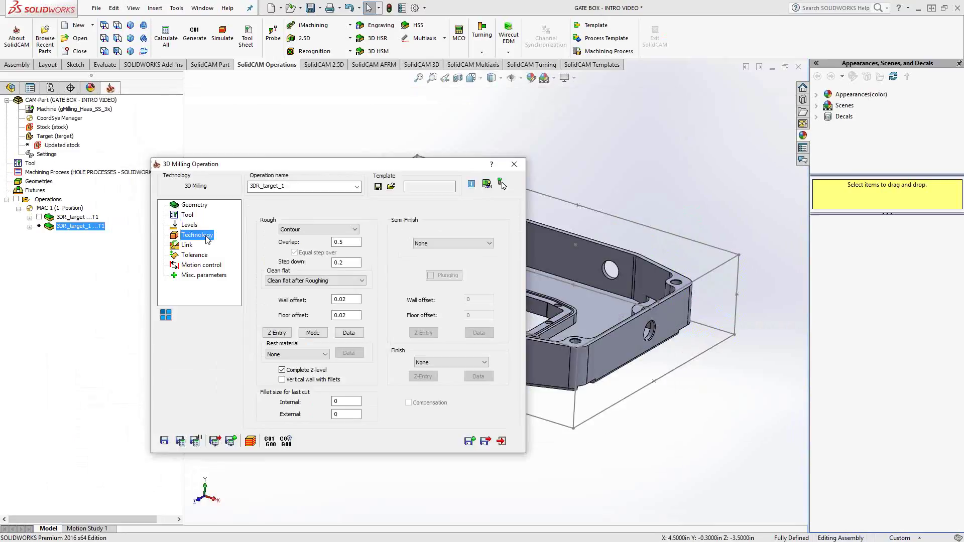
click(321, 355)
click(280, 371)
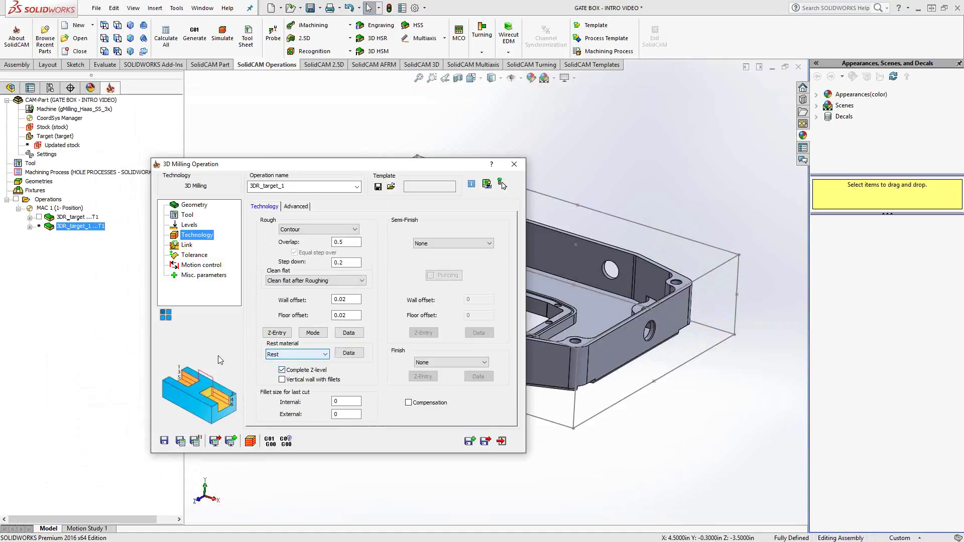
click(180, 441)
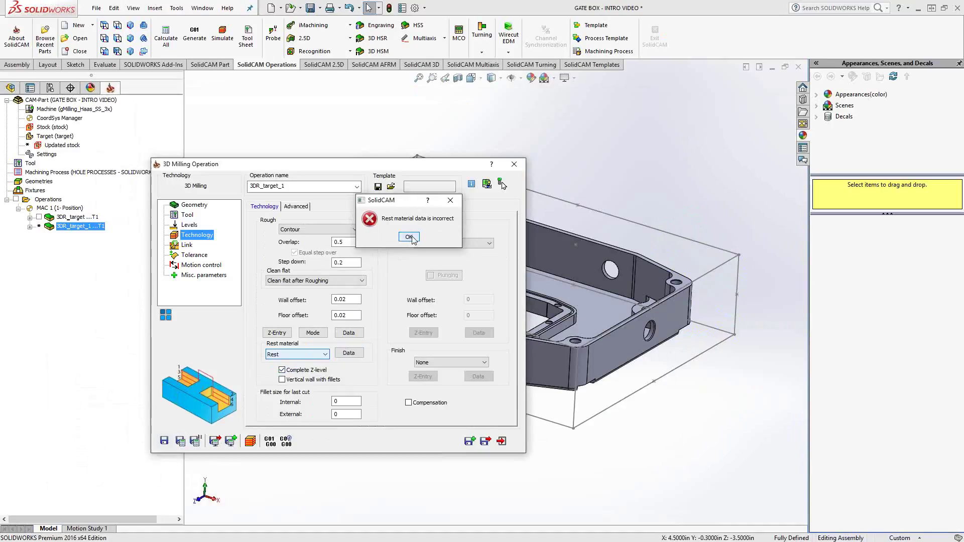
click(412, 241)
Set rest material data to the 0.5 inch previous tool with 0.02 previous wall offset.
click(349, 354)
mouse_move(296, 209)
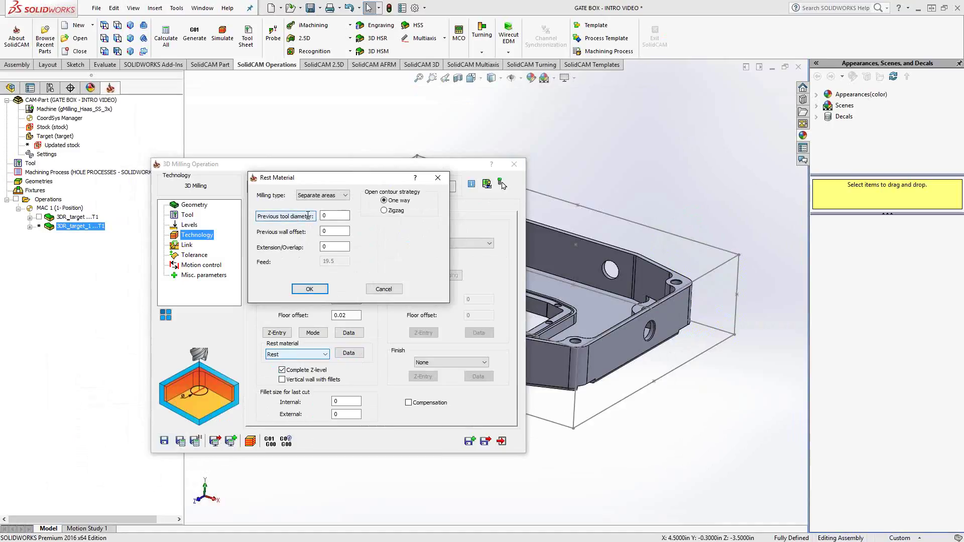
click(292, 219)
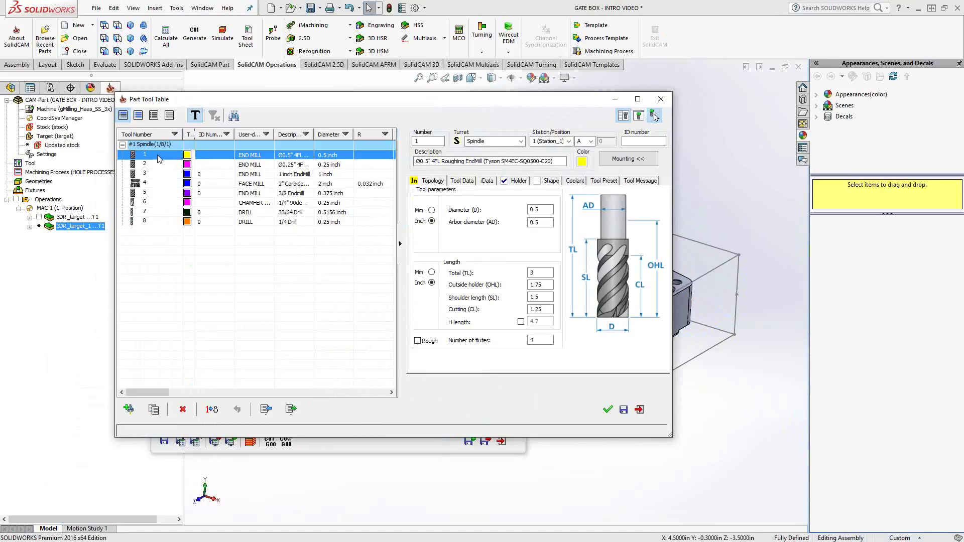
click(608, 409)
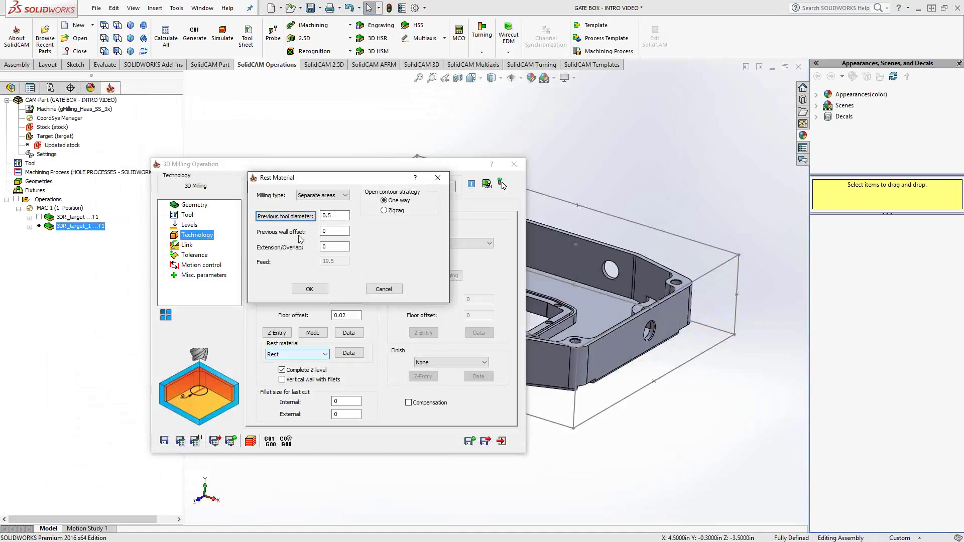
click(326, 230)
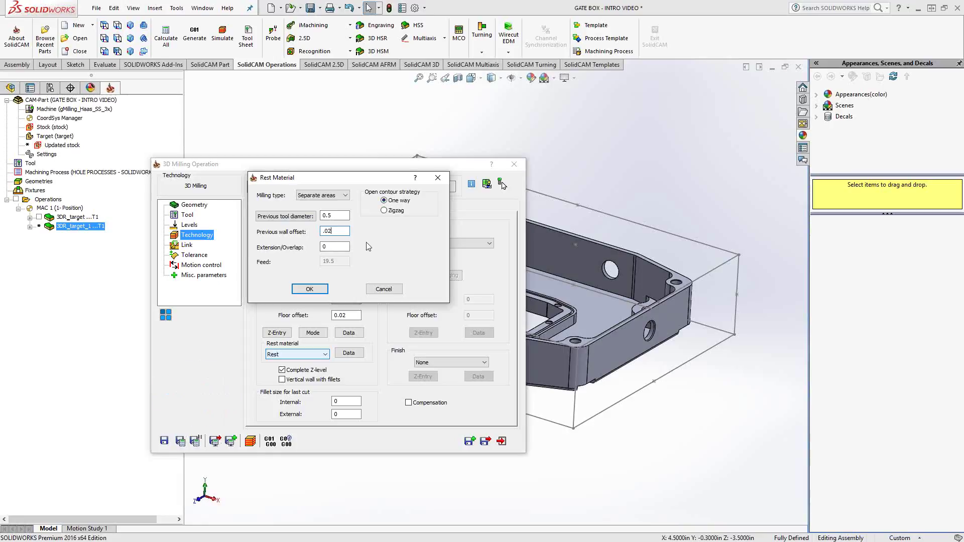
click(311, 289)
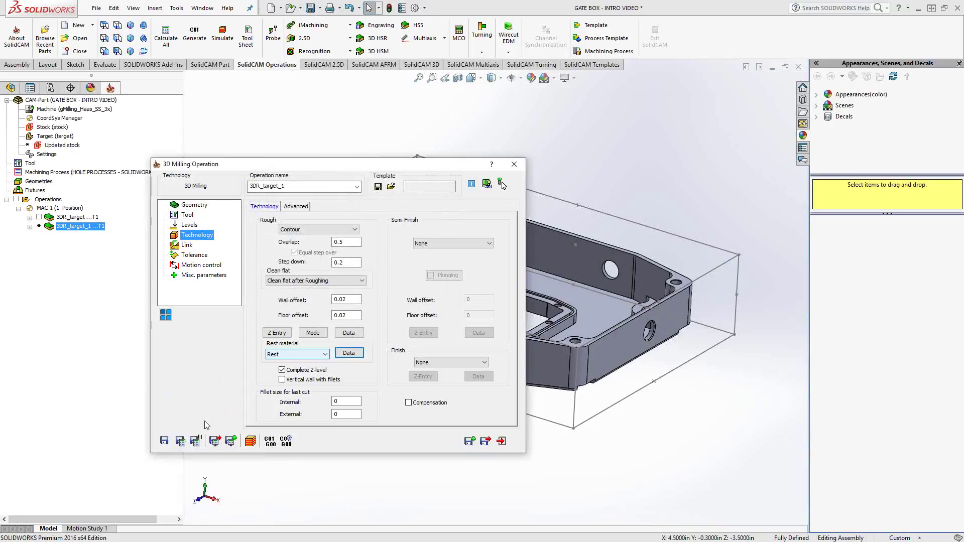
Calculate the 3DR_target_1 toolpath with T2, accept the radius adjustment, and view it on the gate box.
click(179, 442)
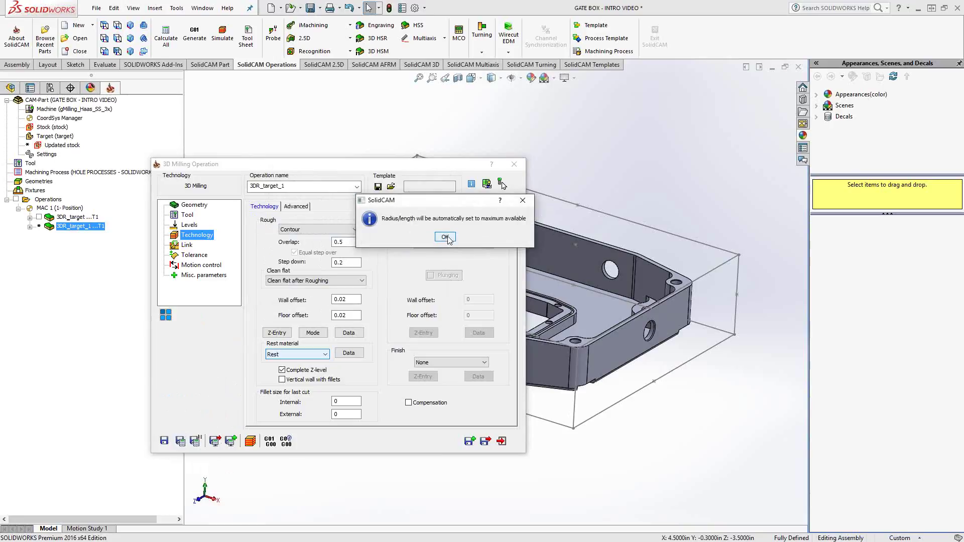
click(446, 237)
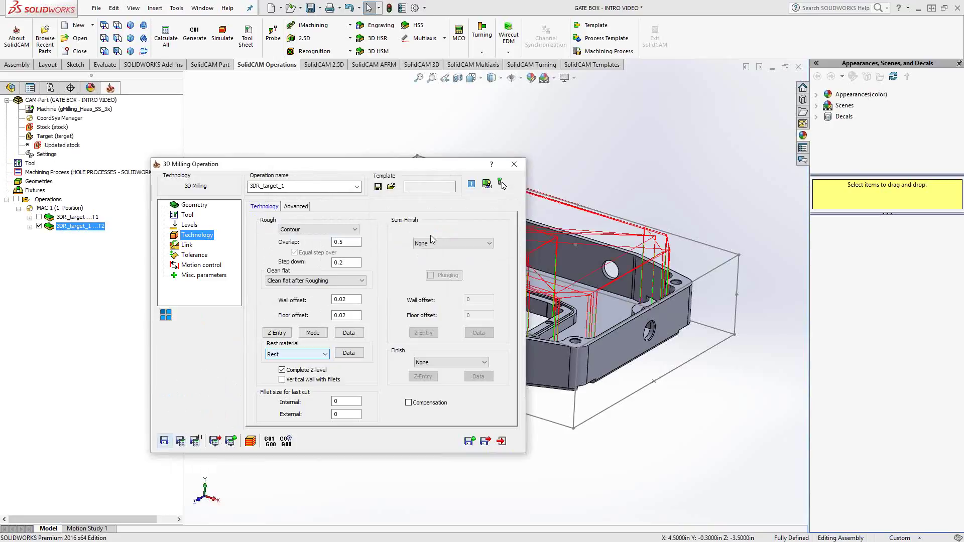
click(513, 165)
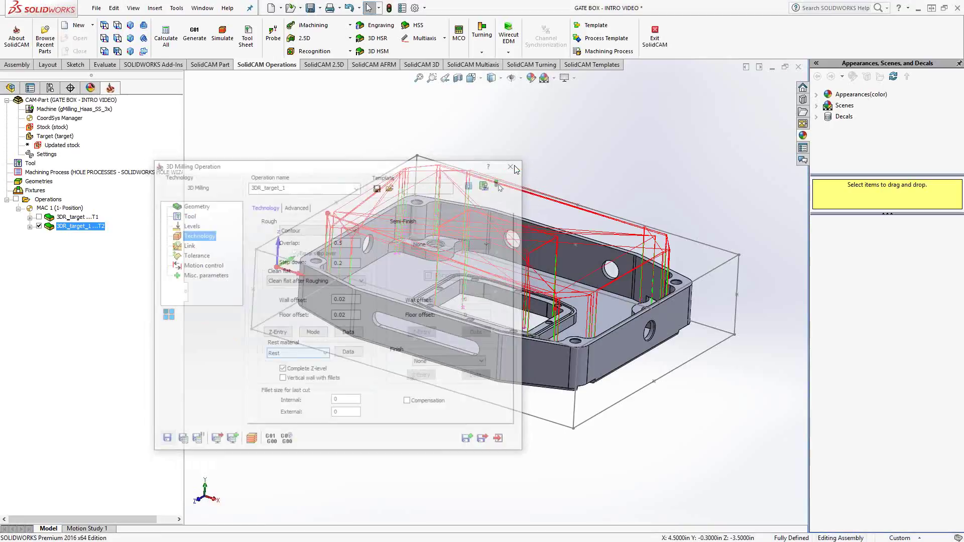
middle_drag(502, 301, 470, 311)
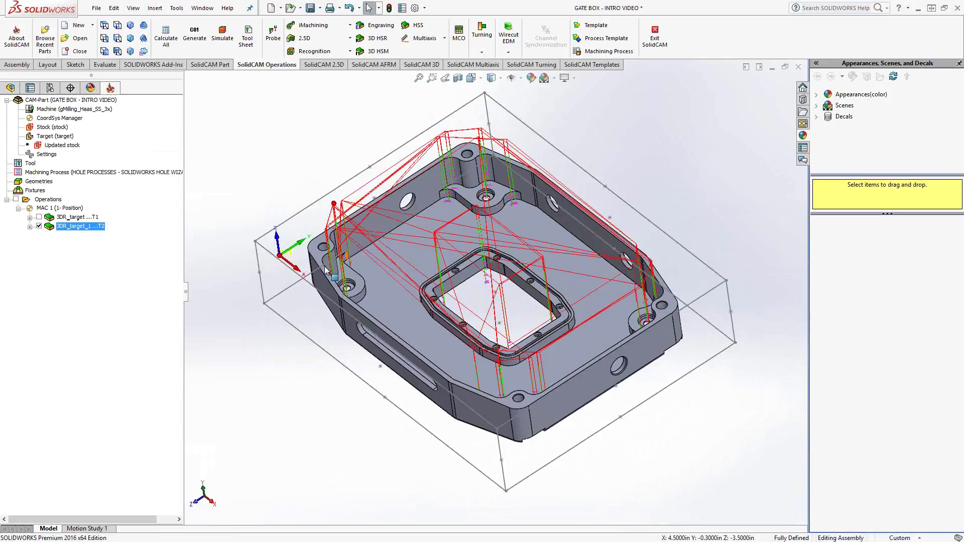
Uncheck 3DR_target_1 in the SolidCAM tree to hide its toolpath, leaving the bare gate box.
click(39, 226)
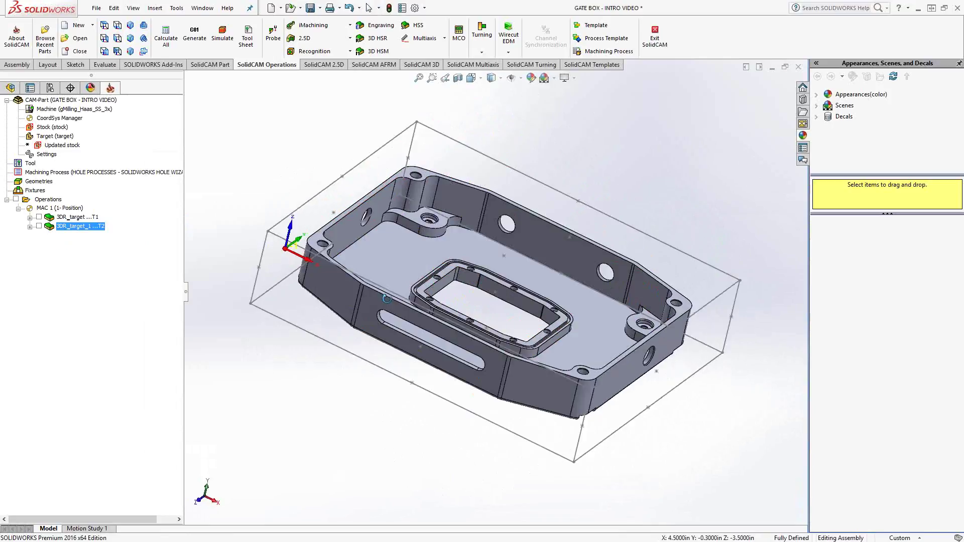
middle_drag(281, 165, 303, 153)
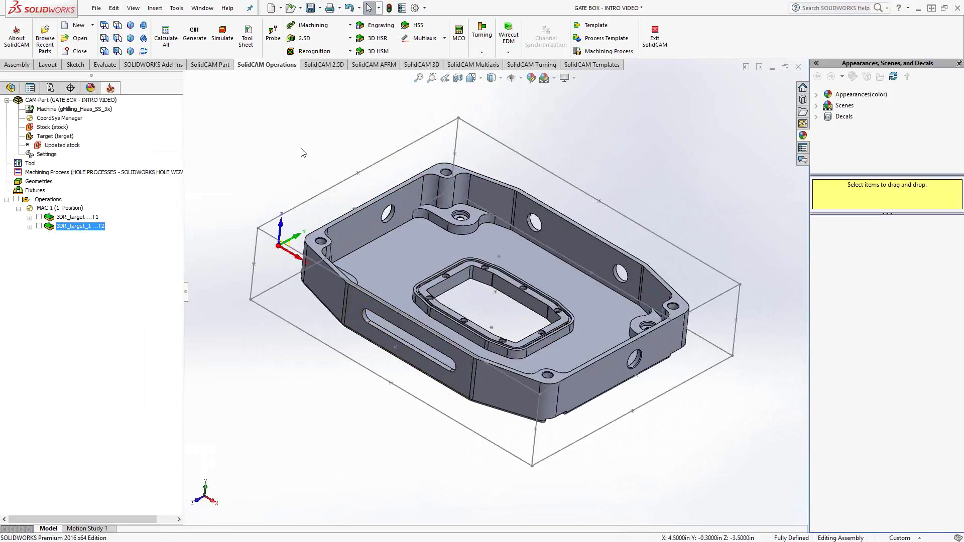